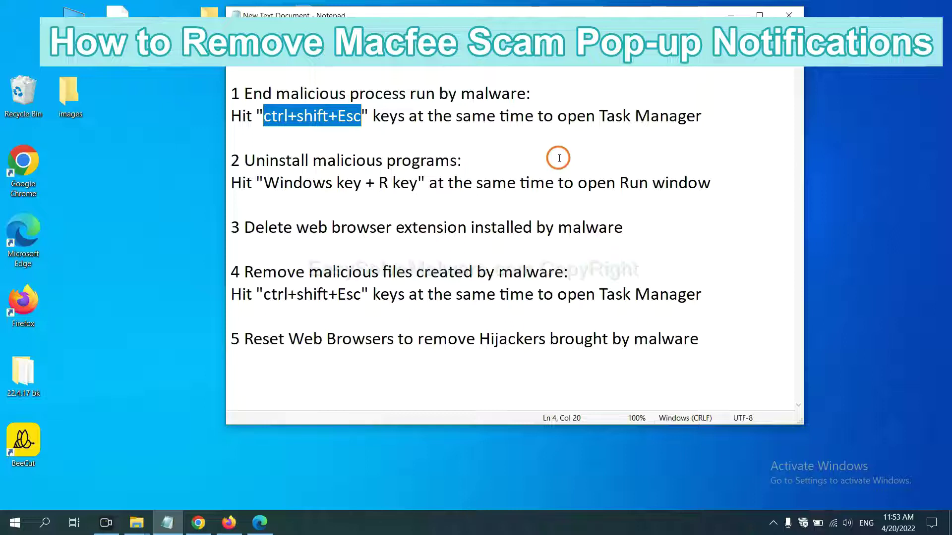
End the suspicious process from Task Manager's Processes list, then close Task Manager
left_click(339, 118)
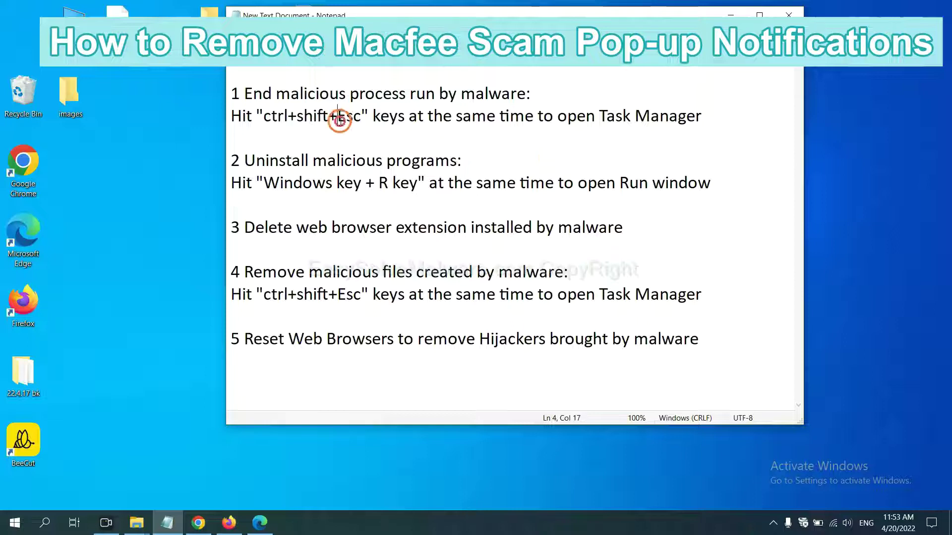
left_click_drag(361, 118, 263, 118)
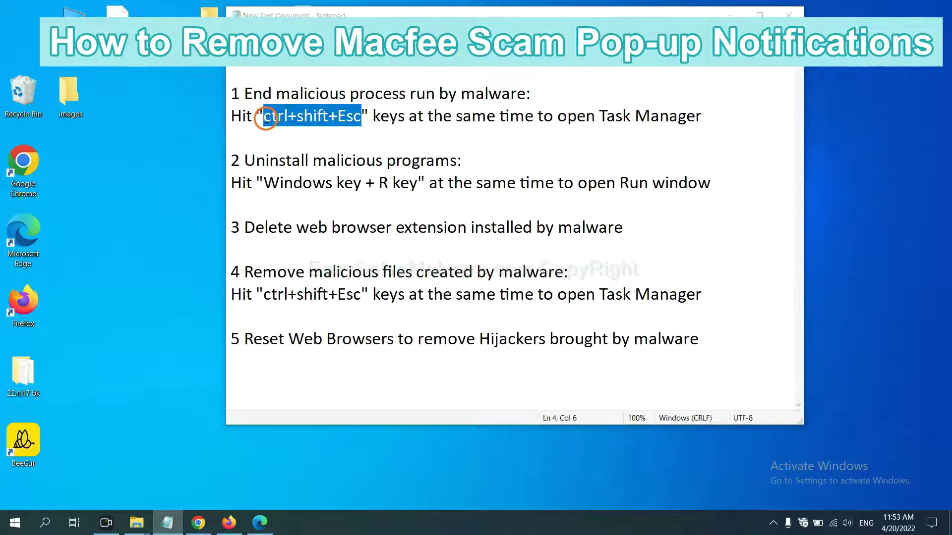
key("ctrl+shift+Escape")
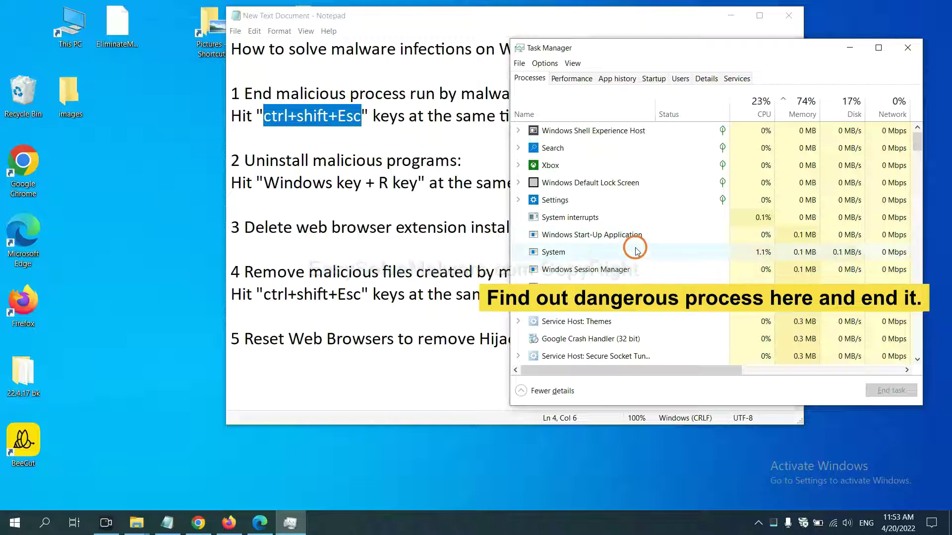
left_click(636, 250)
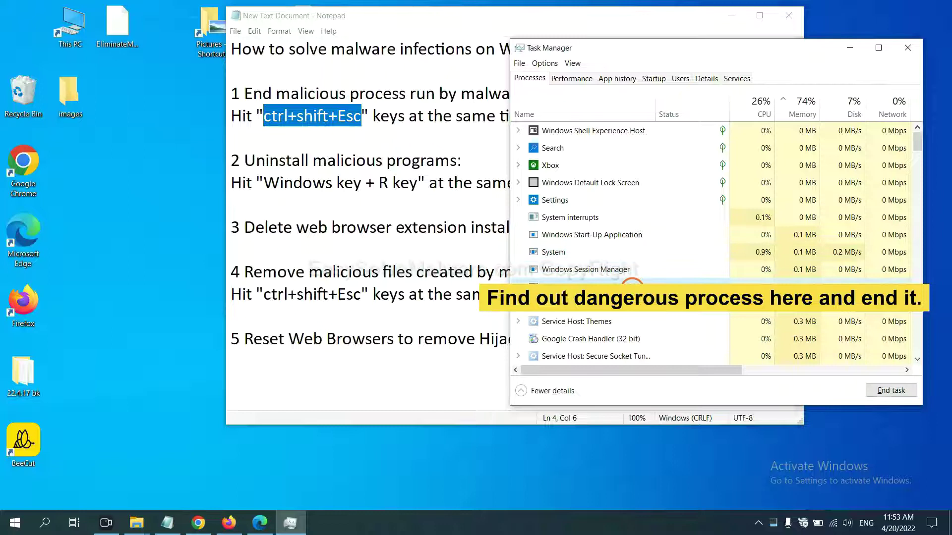
left_click(891, 390)
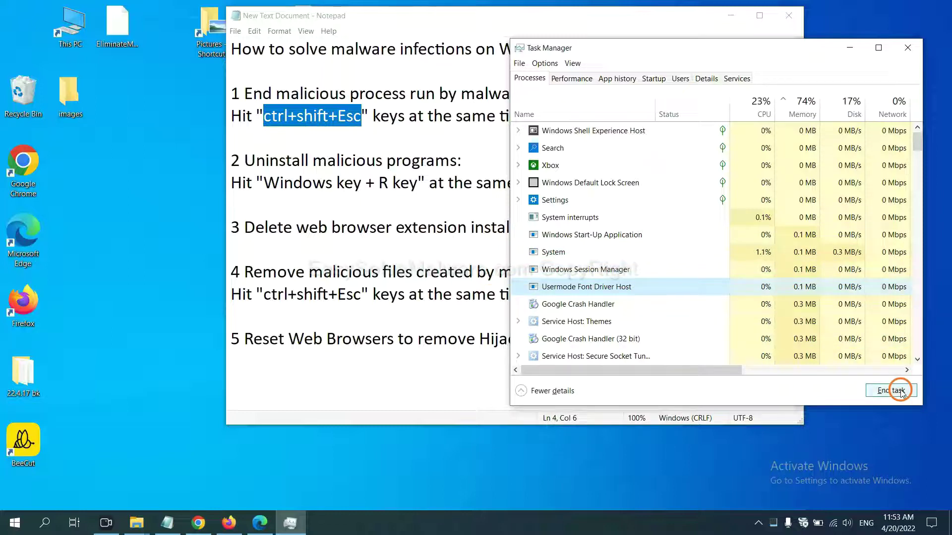
left_click(907, 47)
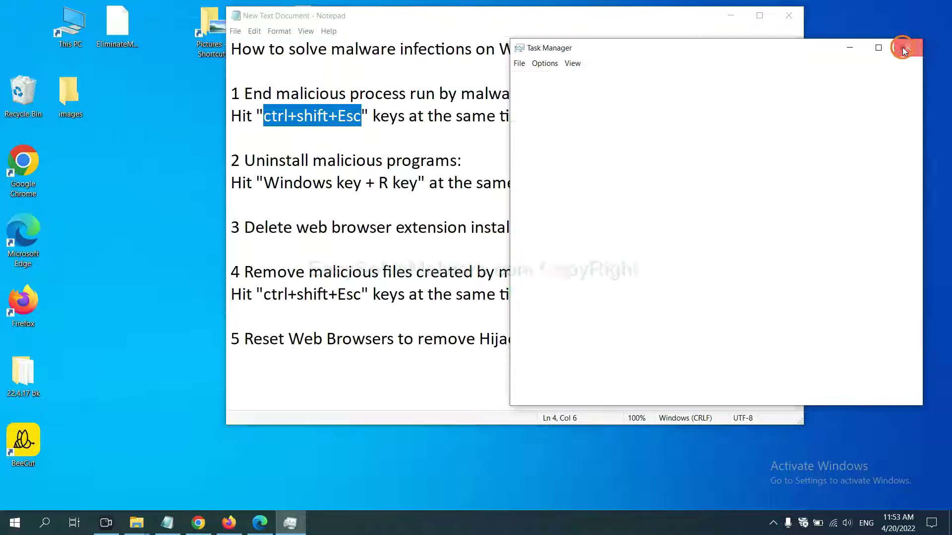
Open the Run dialog beside the notes with 'control panel' entered
left_click(744, 205)
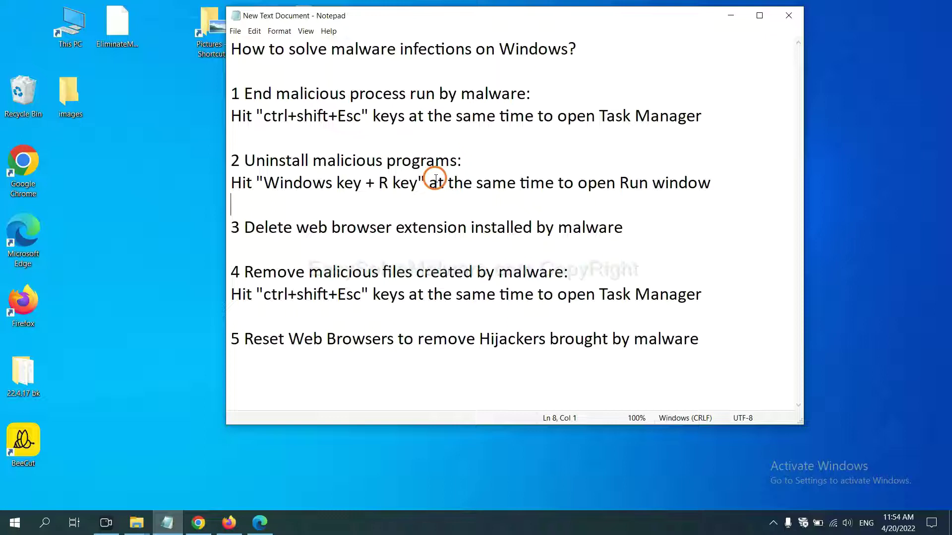
left_click(261, 184)
left_click_drag(260, 187, 414, 194)
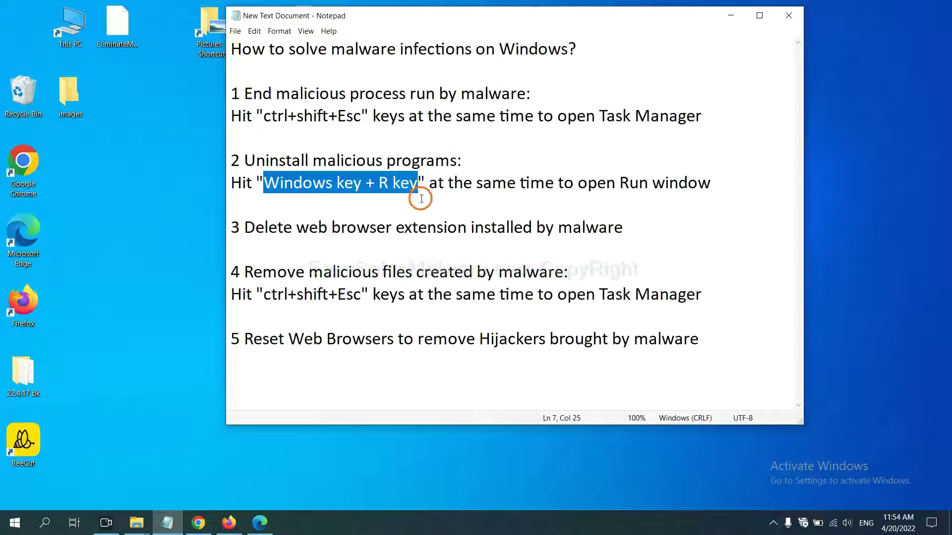
key("super+r")
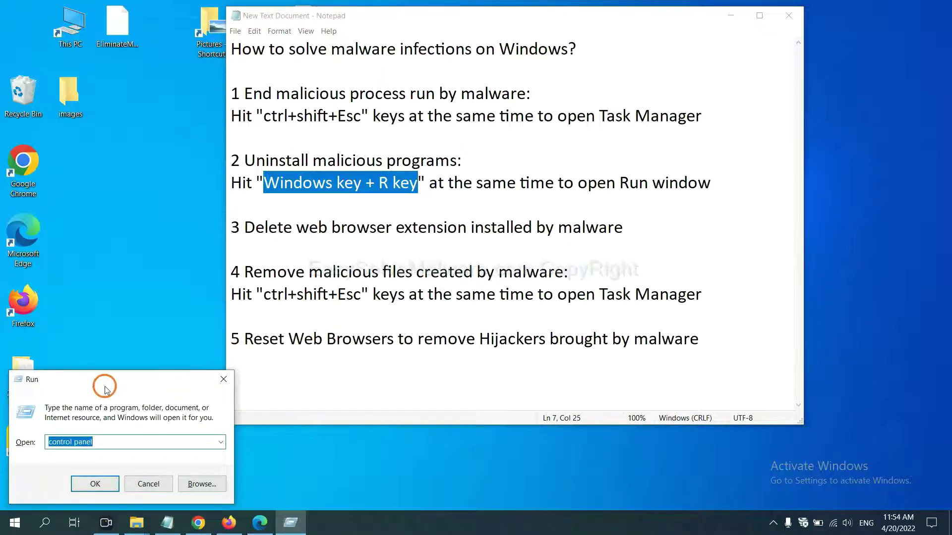
left_click_drag(105, 387, 727, 165)
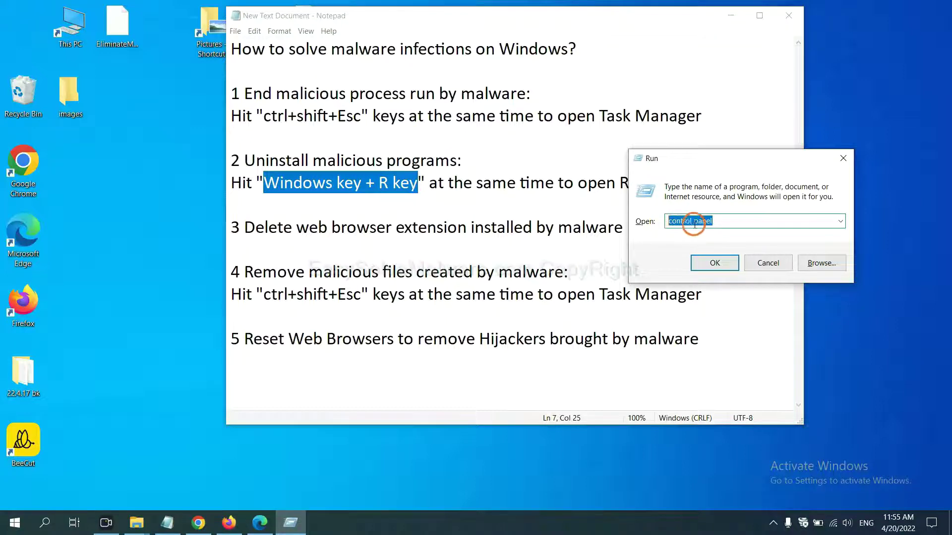
Launch Control Panel, select Xiph.Org Open Codecs under Uninstall a program, then close it
left_click(714, 264)
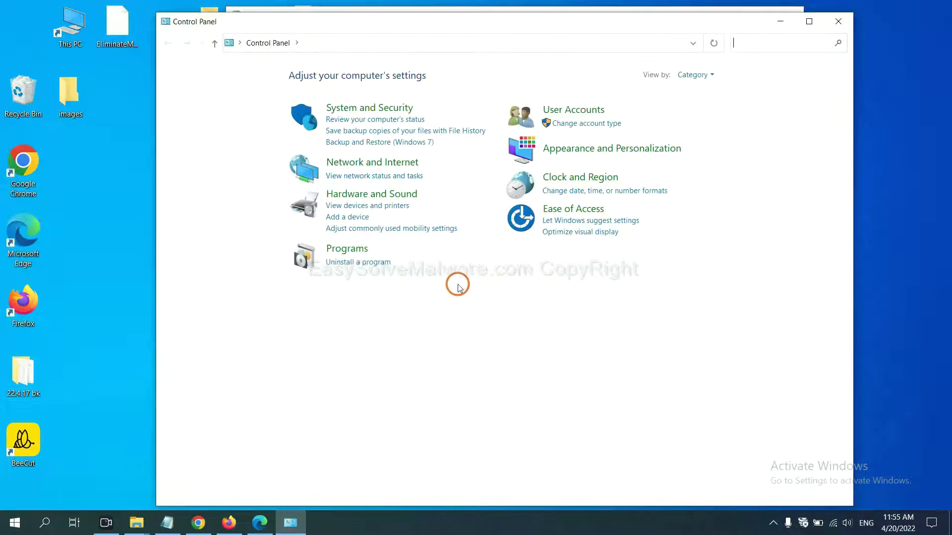
left_click(375, 265)
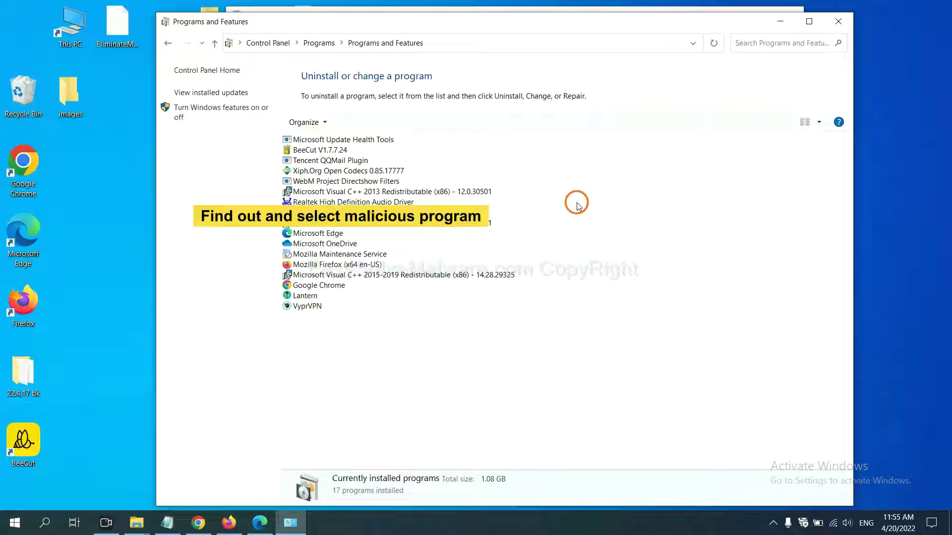
left_click(374, 170)
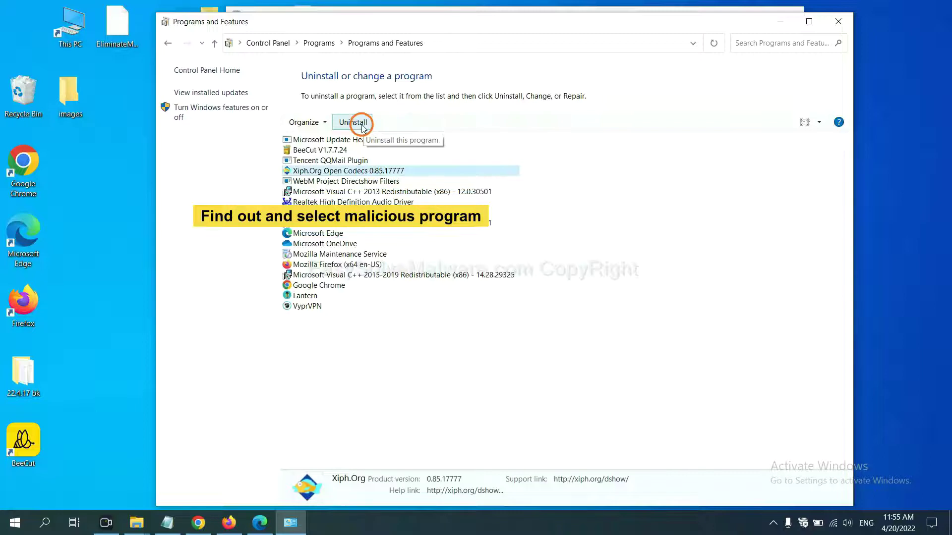
left_click(838, 21)
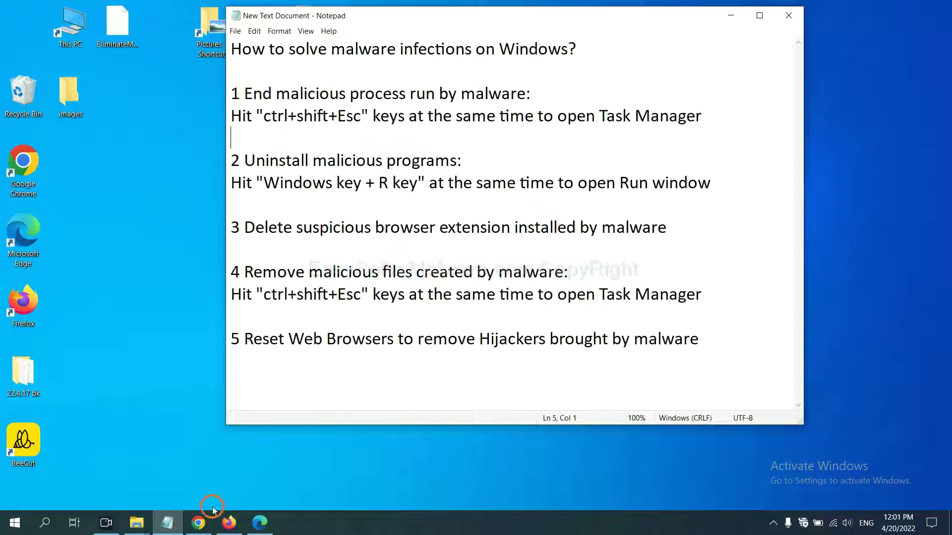
Open Chrome's More tools > Extensions page showing the Scroll To Top extension
left_click(199, 523)
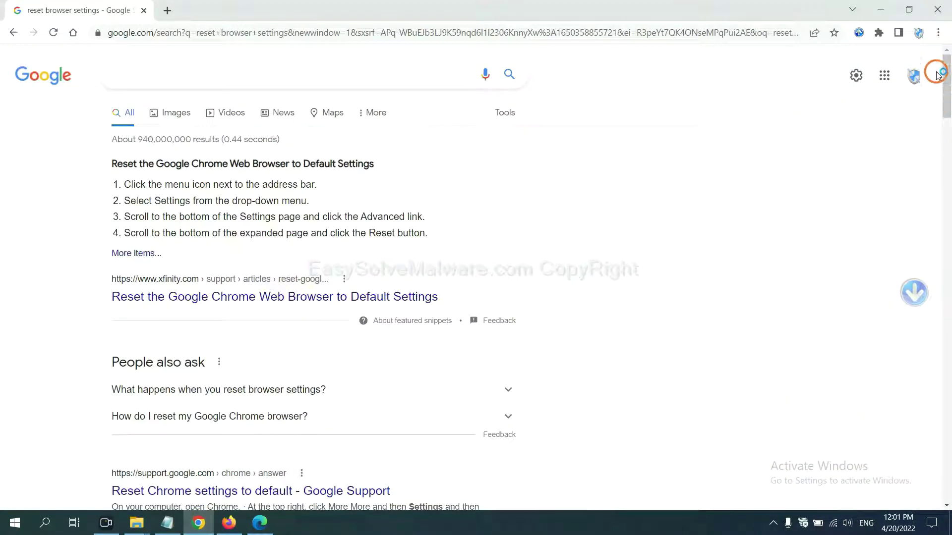
left_click(938, 35)
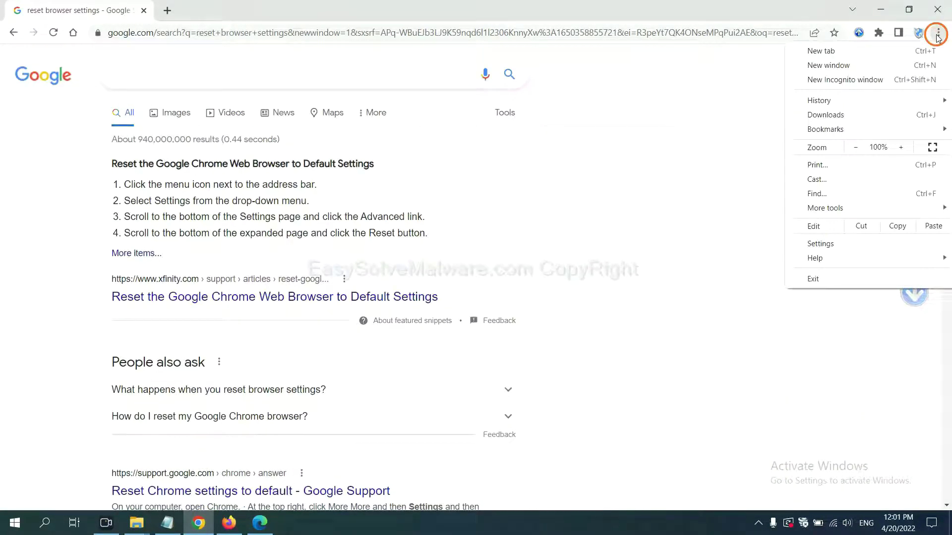
mouse_move(826, 207)
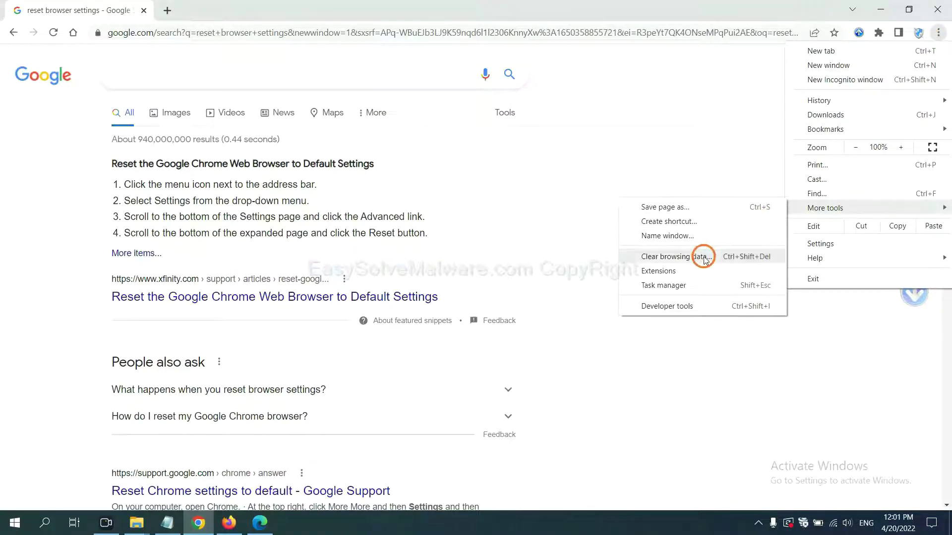
left_click(658, 271)
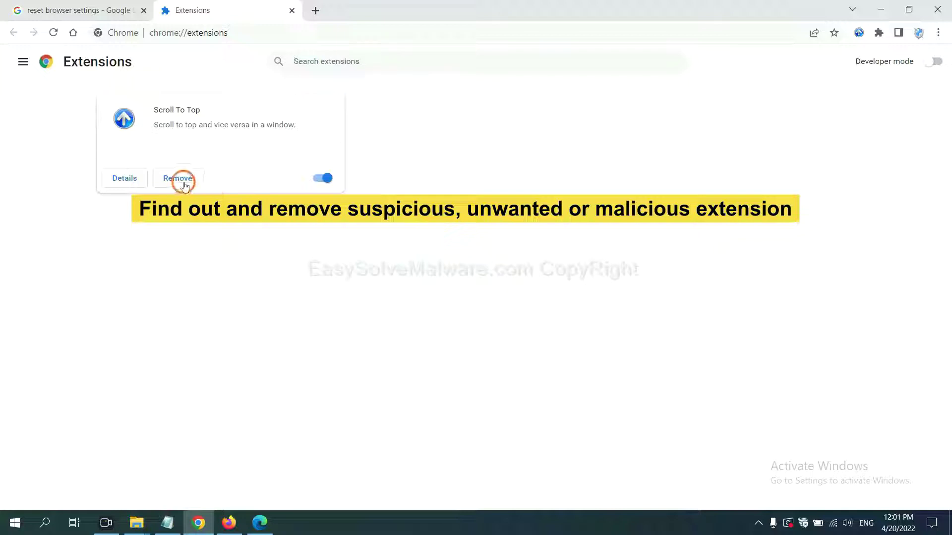
Open Firefox's Add-ons and themes and show GIPHY for Firefox's removal options
left_click(228, 523)
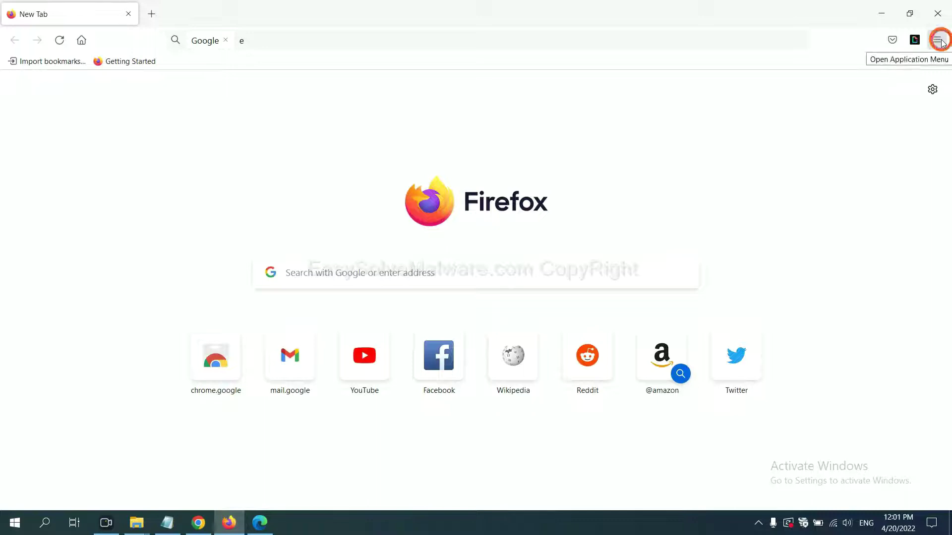
left_click(939, 40)
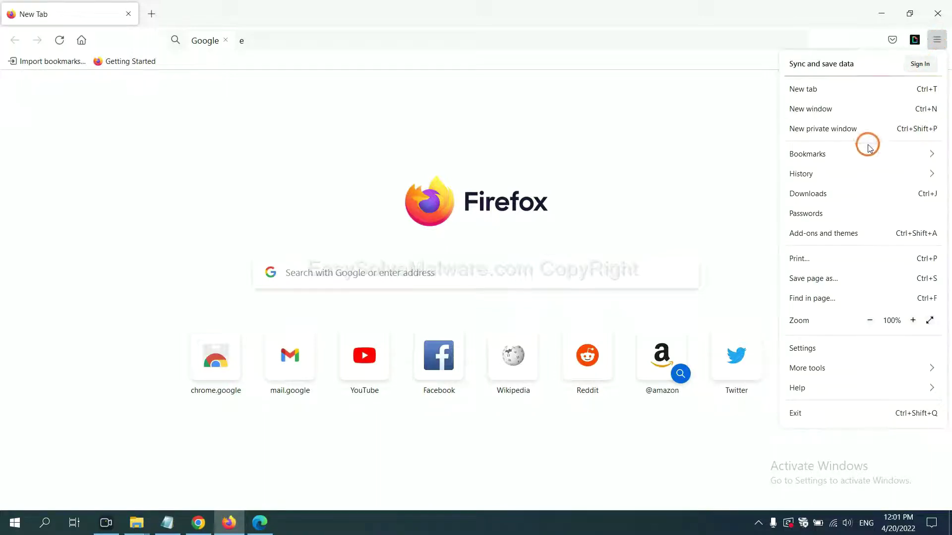
left_click(833, 239)
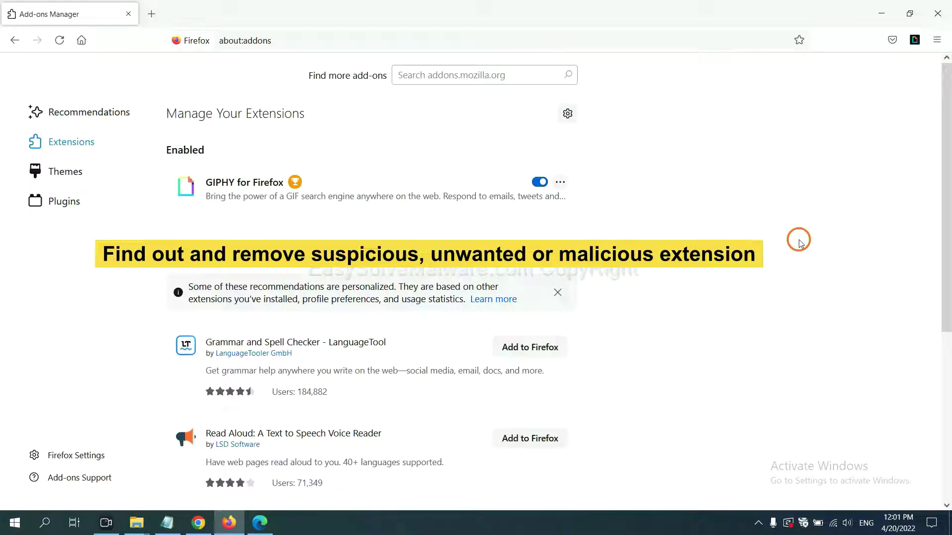
left_click(559, 183)
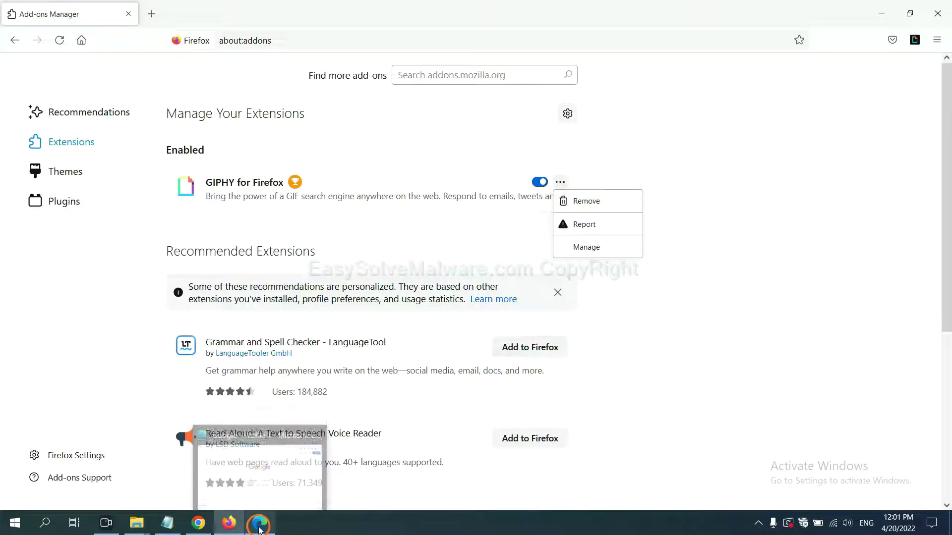
Remove ArcVpn Free Fast VPN Proxy from Edge's extensions page, then show the desktop
left_click(260, 523)
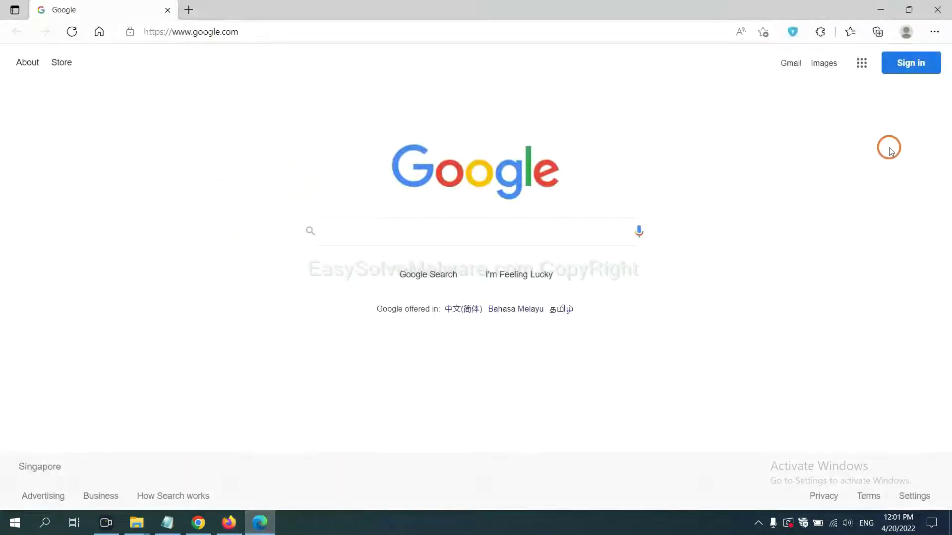
left_click(934, 31)
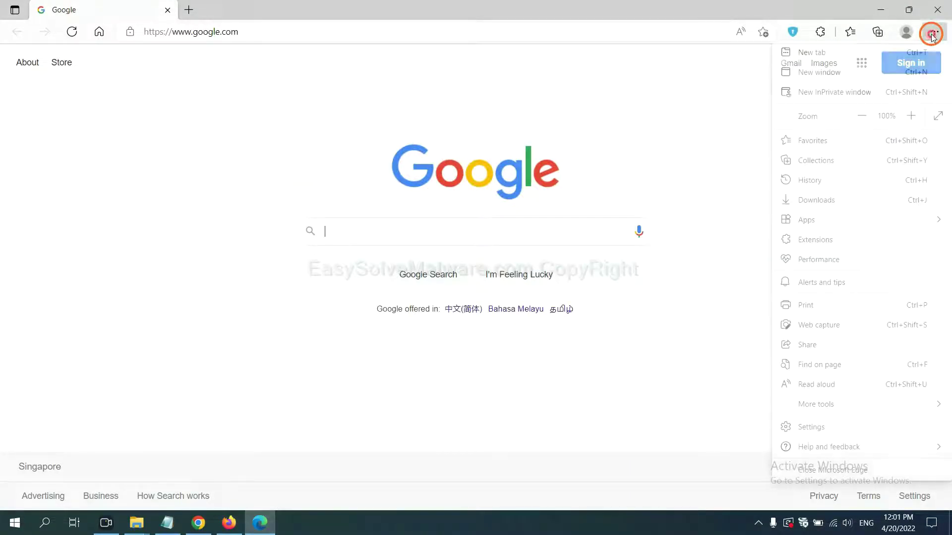
right_click(820, 239)
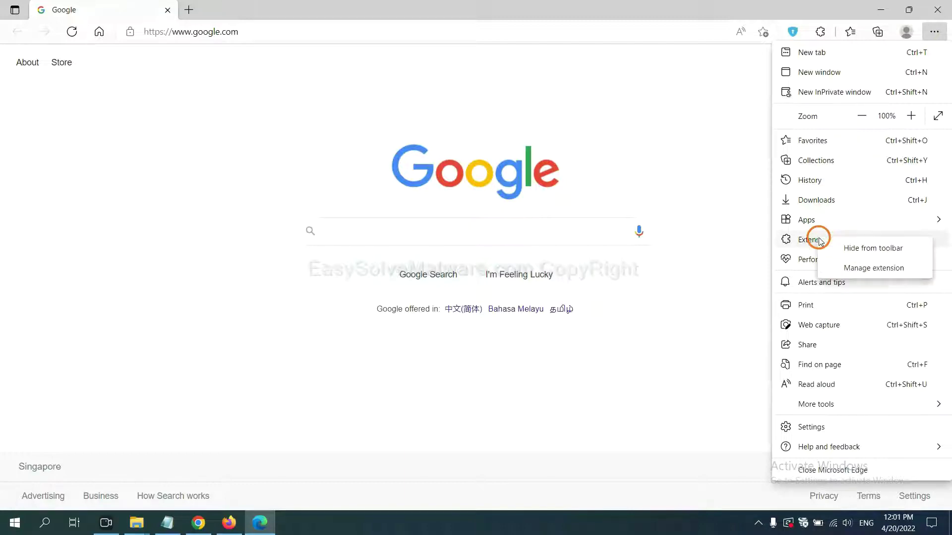
left_click(854, 266)
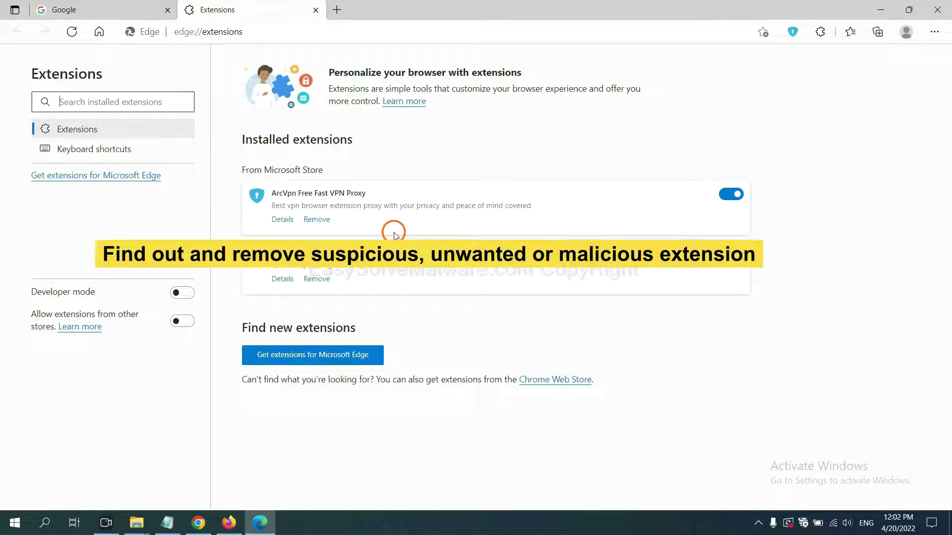
left_click(318, 219)
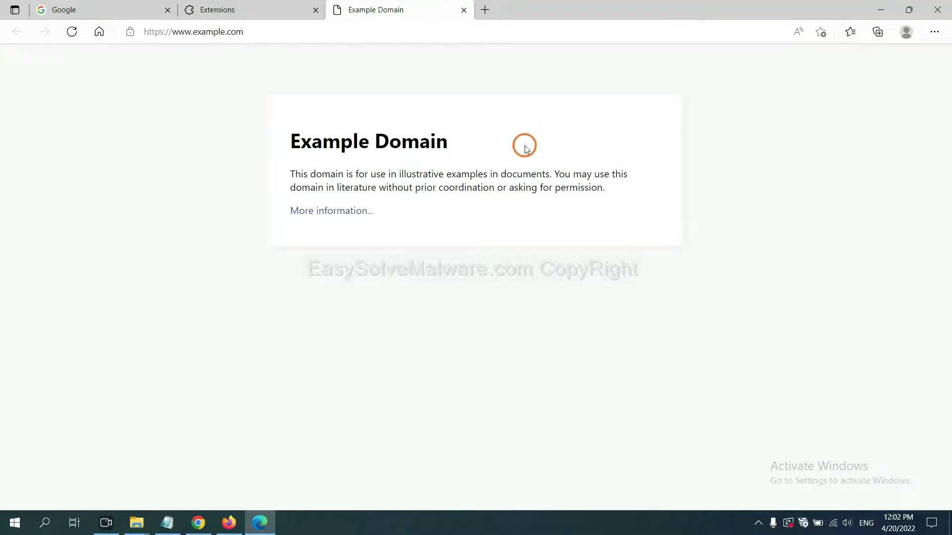
left_click(947, 523)
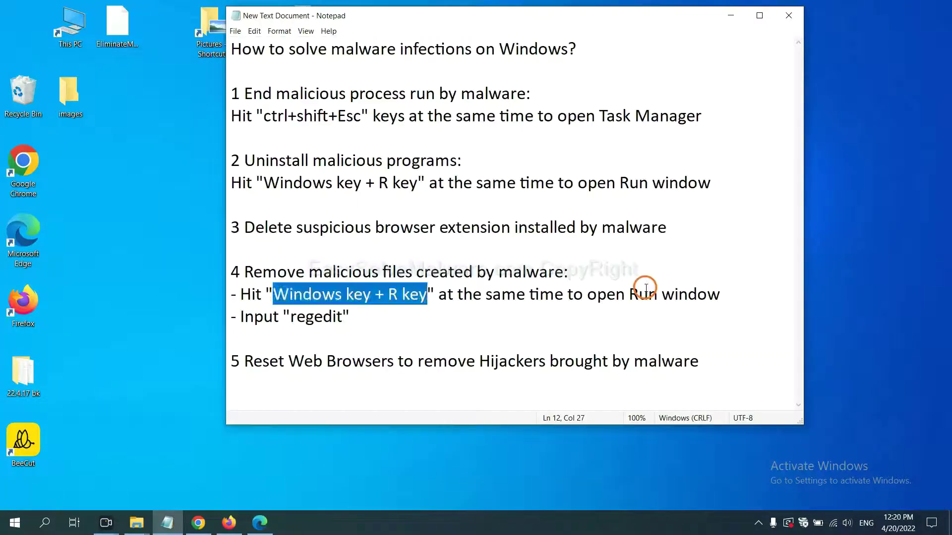
Run 'regedit' from the Run dialog to open Registry Editor
left_click(645, 291)
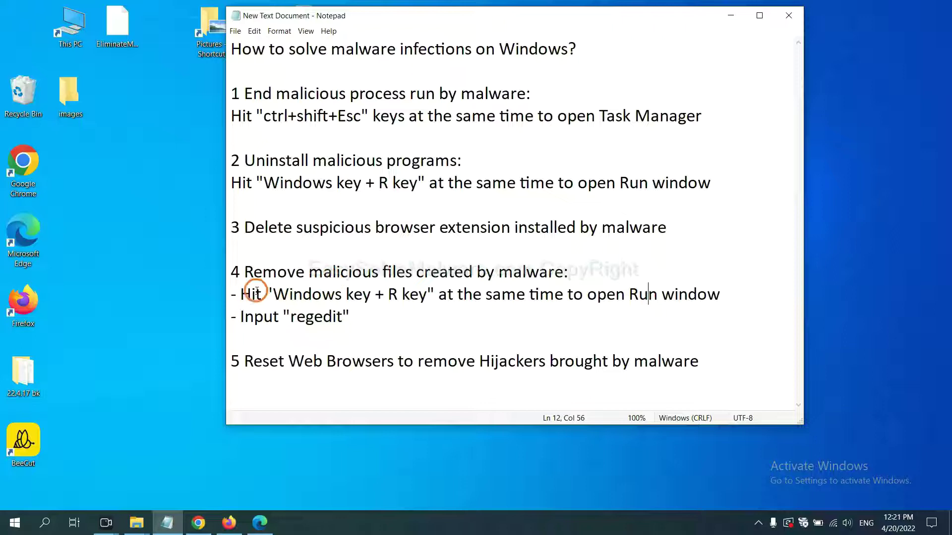
left_click_drag(241, 294, 539, 309)
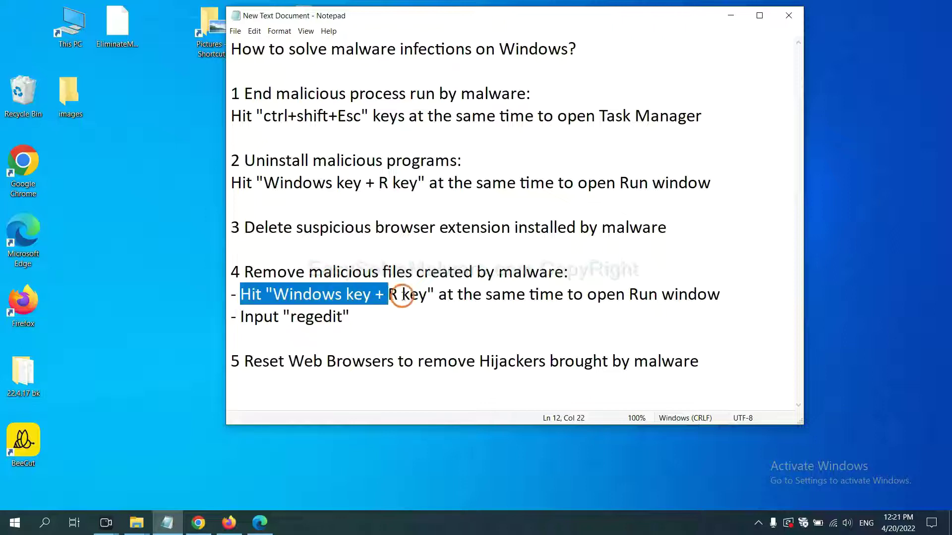
left_click(552, 297)
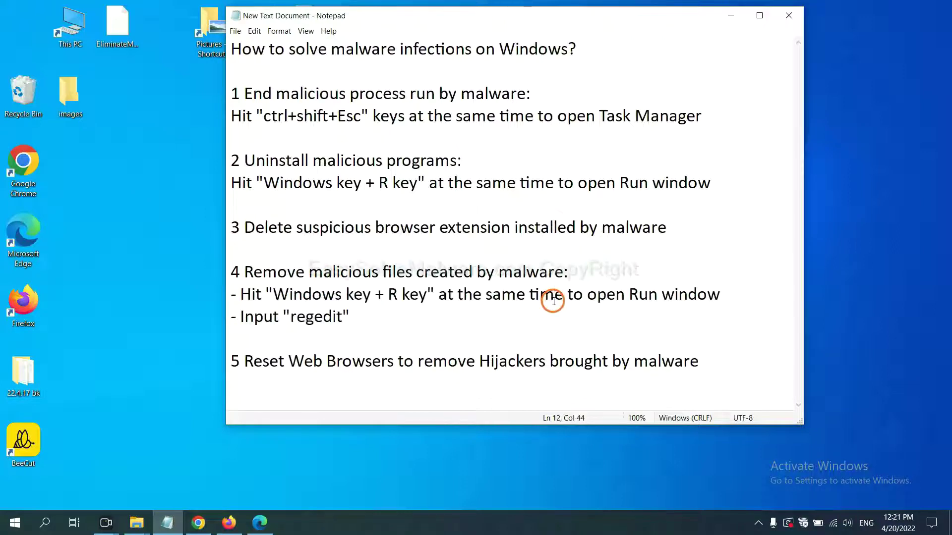
key("super+r")
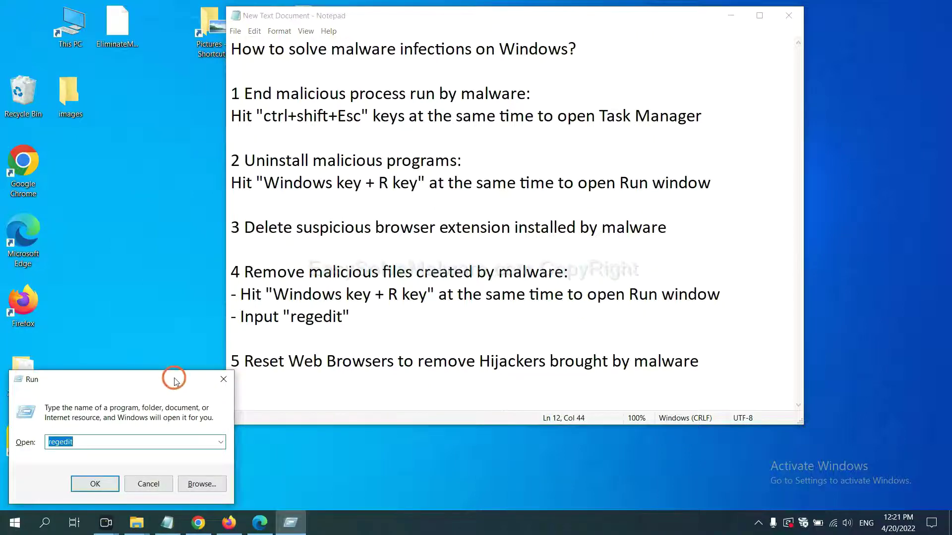
left_click_drag(175, 380, 757, 198)
left_click(672, 260)
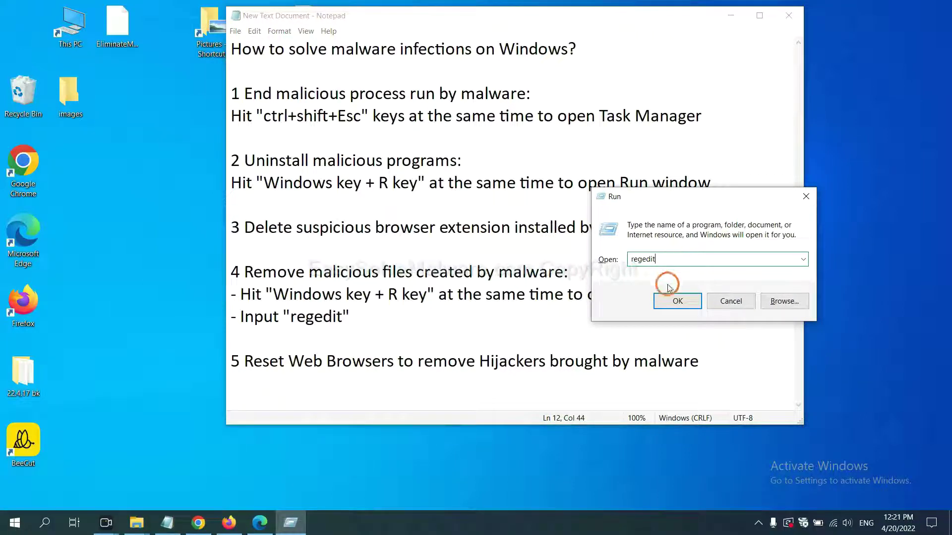
left_click(678, 301)
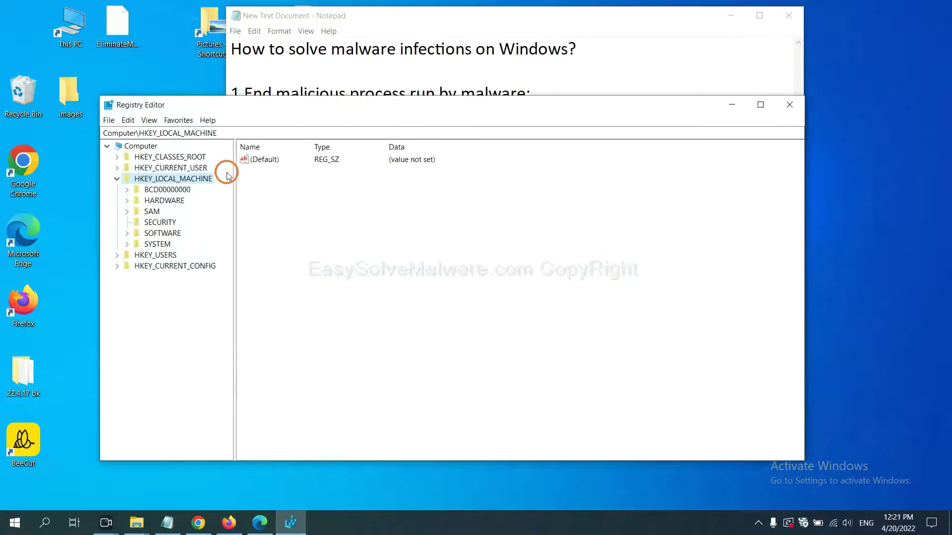
Use Edit > Find for the malware name, locating BeeCut.exe under FEATURE_BROWSER_EMULATION
left_click(130, 121)
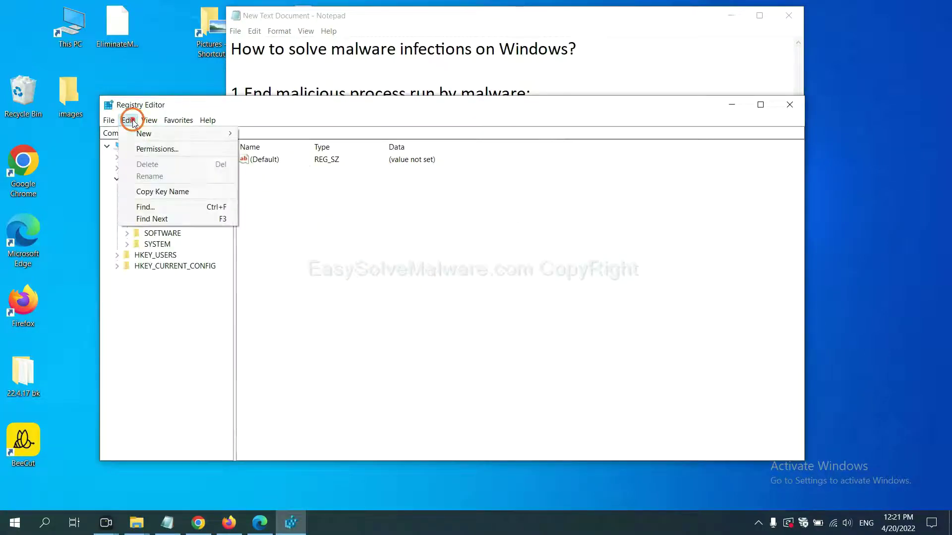
left_click(166, 206)
left_click_drag(270, 155, 364, 181)
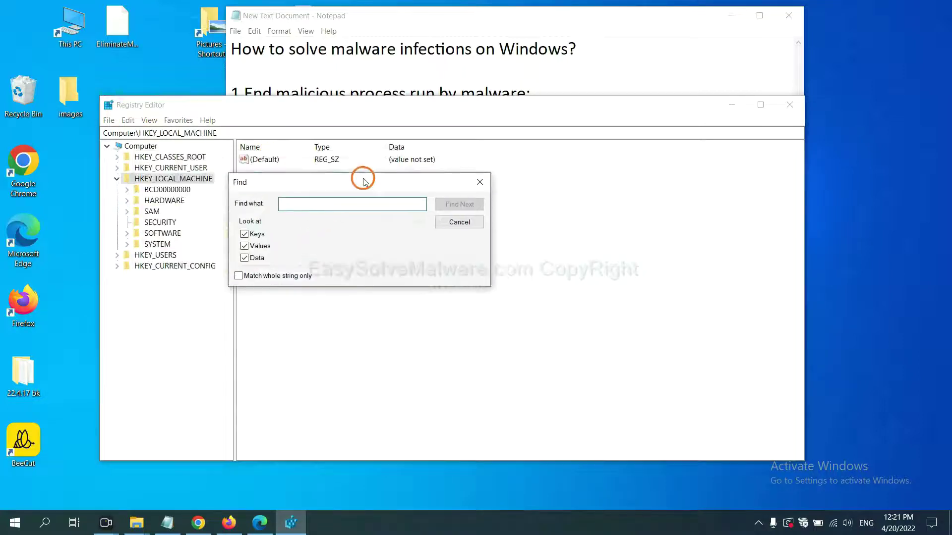
left_click(344, 207)
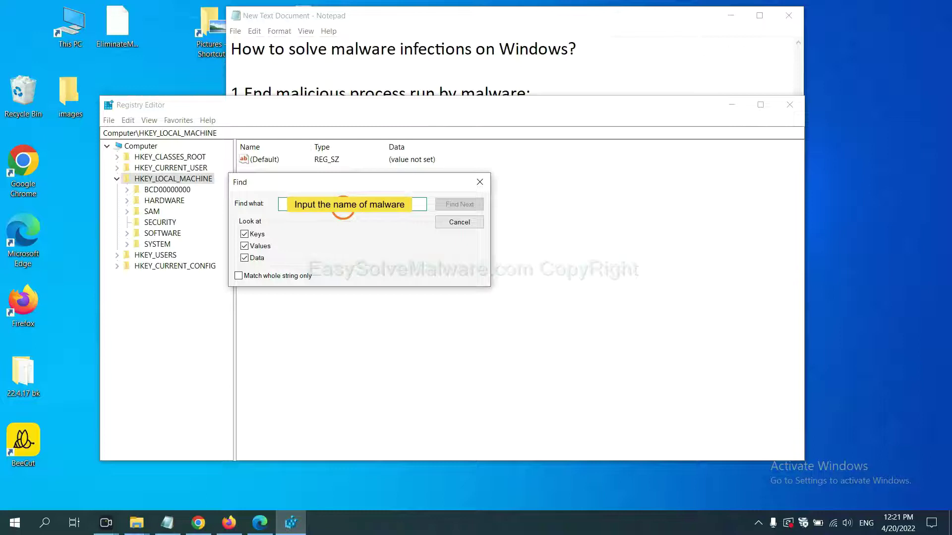
type("be")
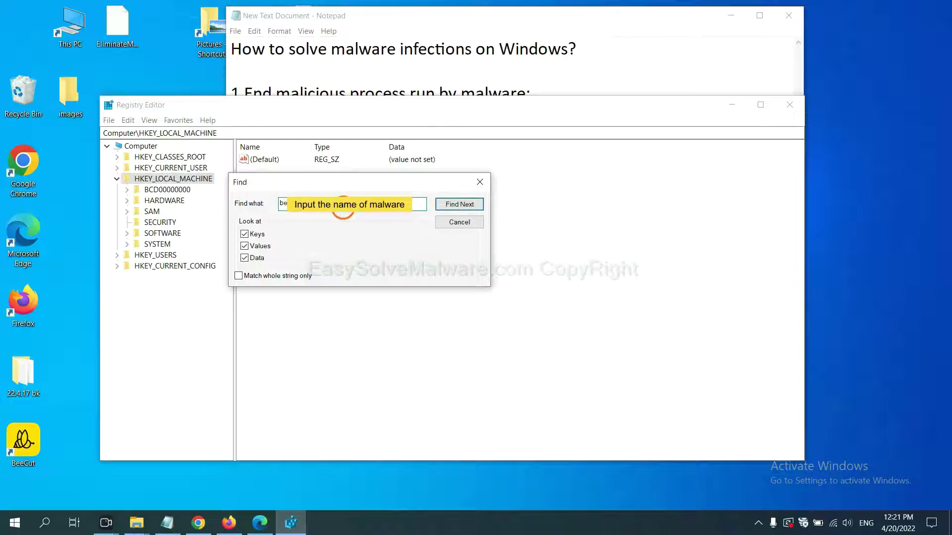
left_click(459, 204)
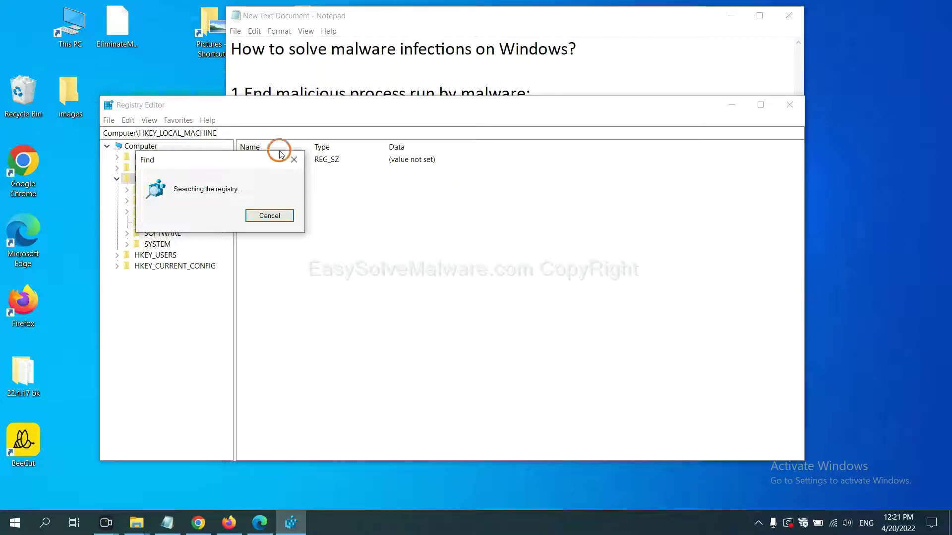
left_click_drag(230, 159, 378, 159)
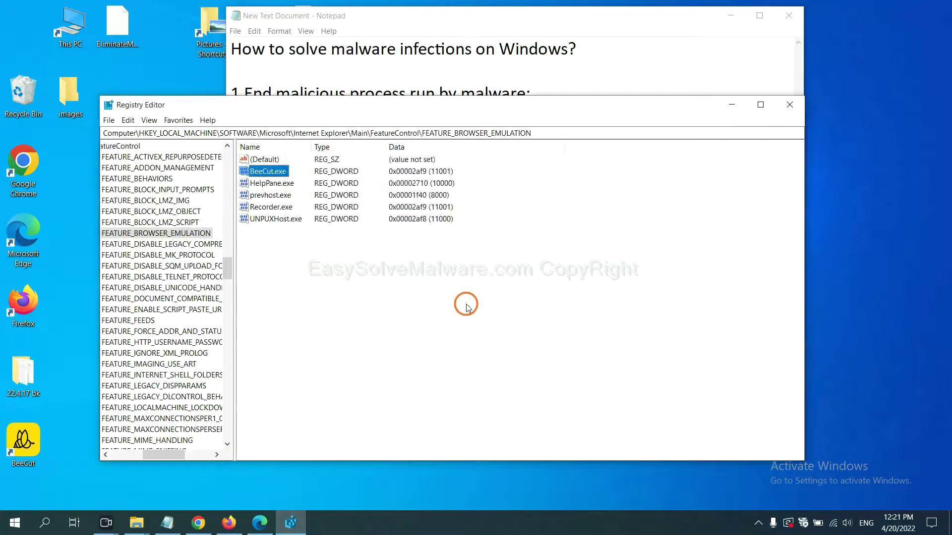
left_click_drag(163, 455, 152, 454)
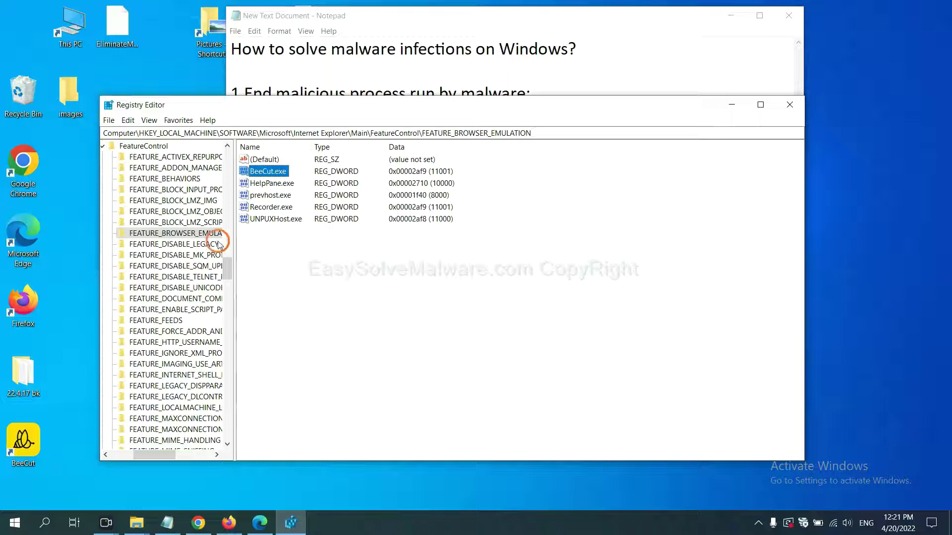
right_click(194, 234)
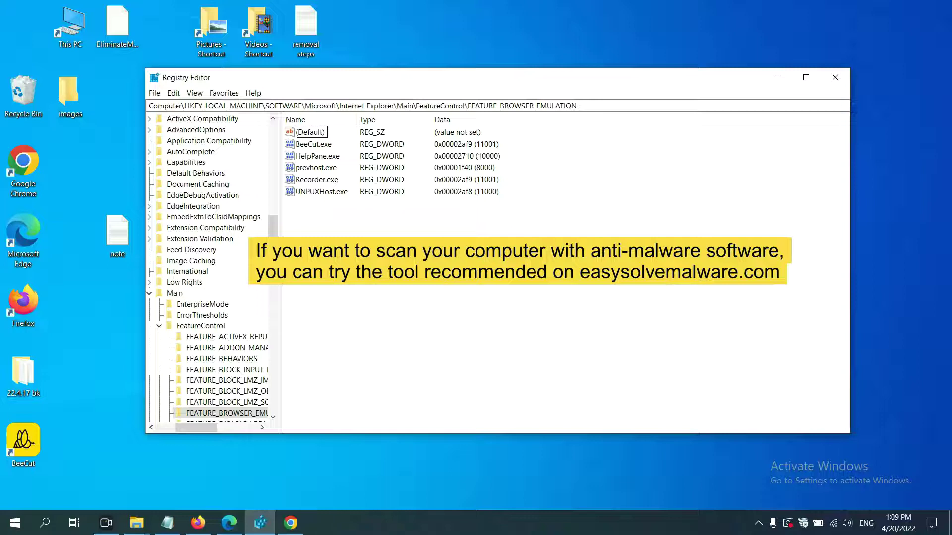
Switch to Chrome showing the EasySolveMalware.com removal guide
left_click(290, 523)
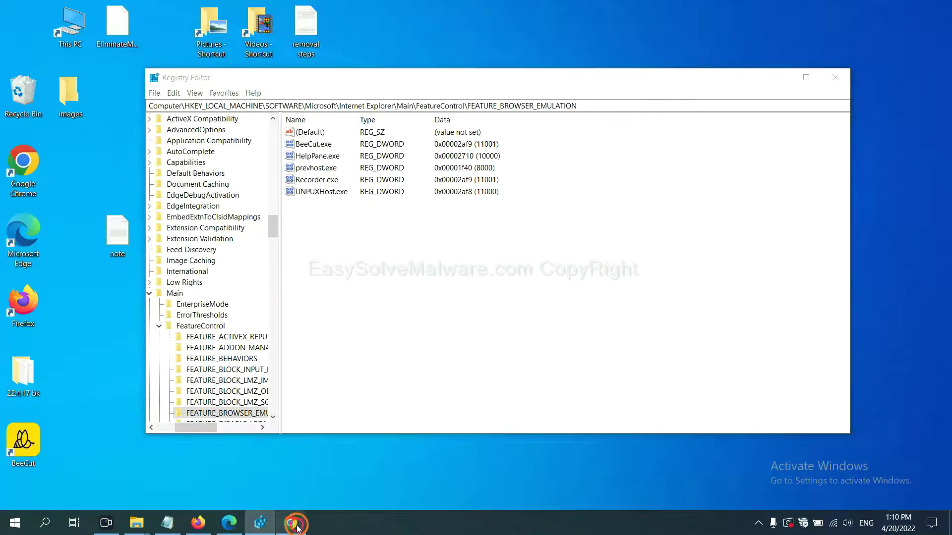
scroll(692, 328, "down", 2)
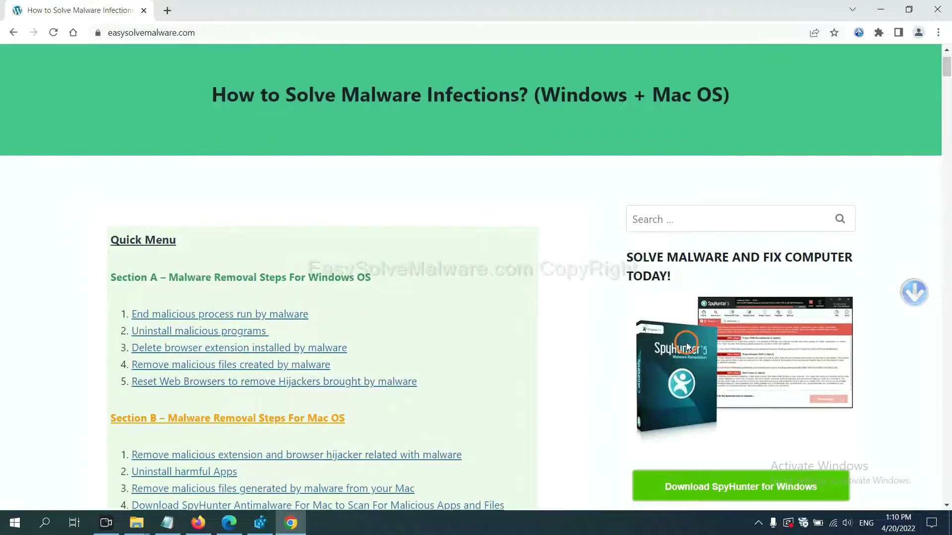
scroll(680, 331, "up", 2)
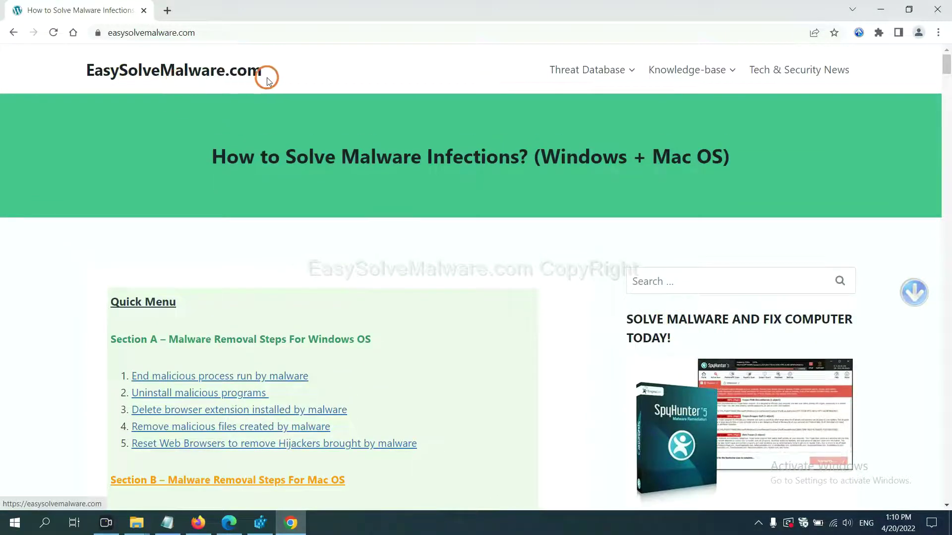
scroll(684, 189, "down", 1)
scroll(743, 283, "down", 2)
scroll(759, 315, "down", 2)
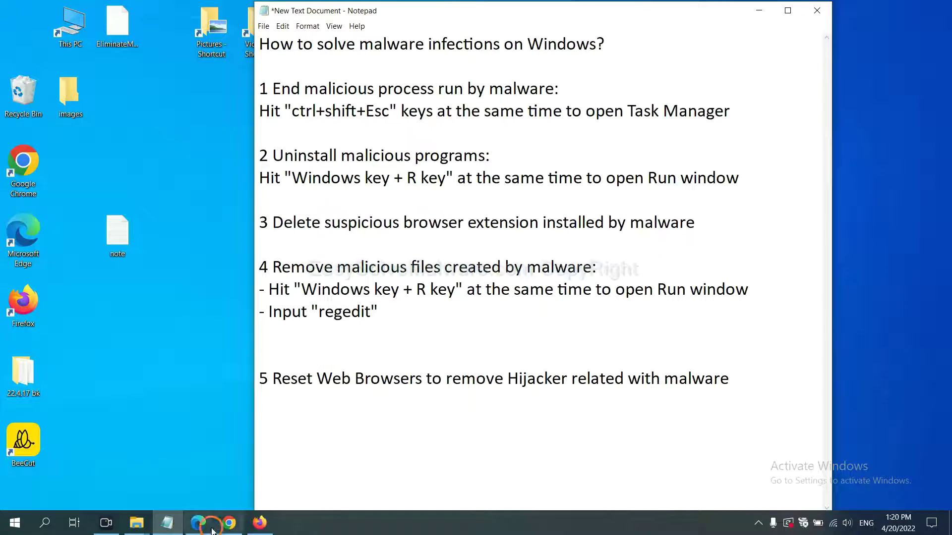
Search Chrome settings for 'reset' and choose Restore settings to their original defaults
left_click(228, 523)
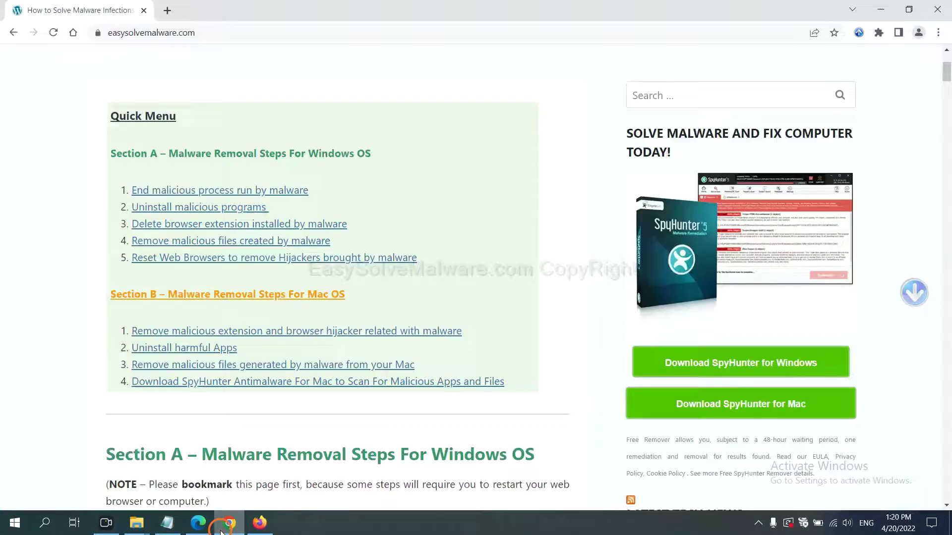
left_click(940, 33)
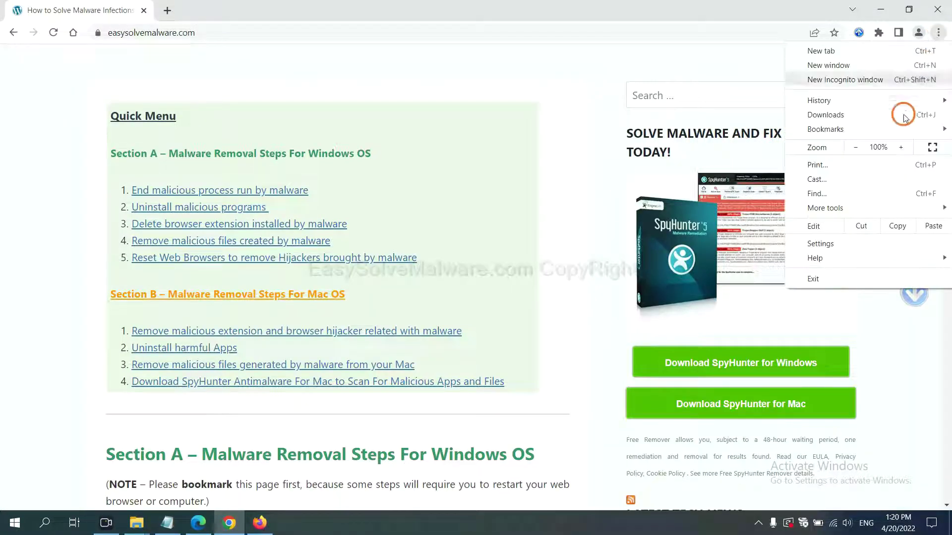
left_click(821, 242)
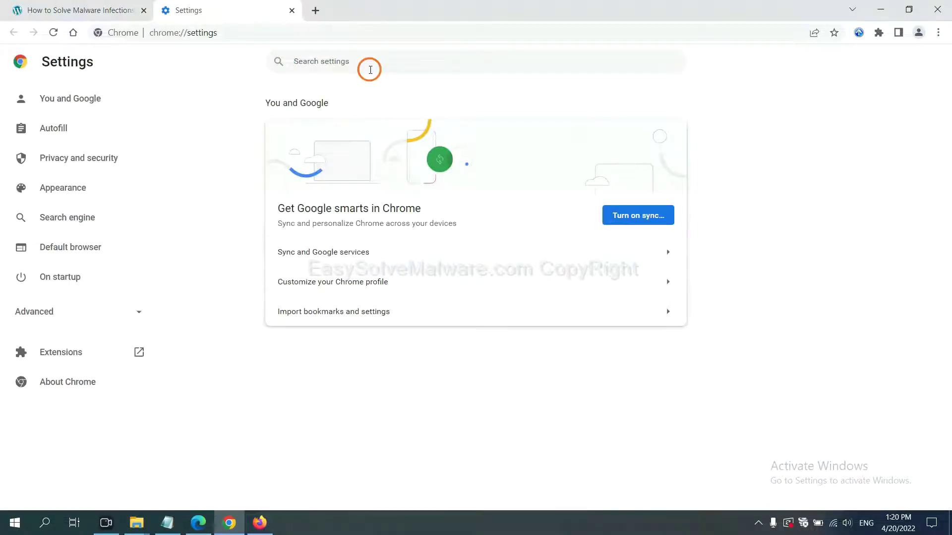
left_click(370, 70)
type("reset")
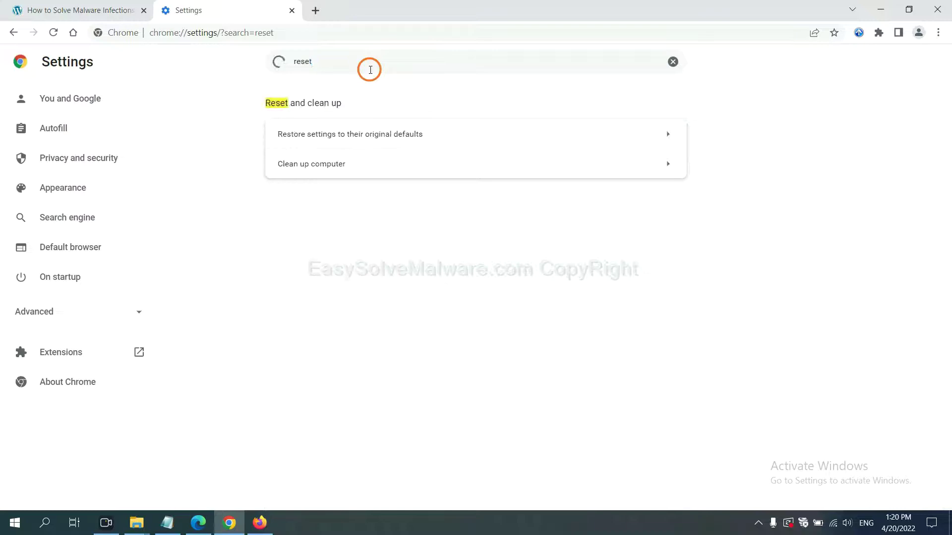
left_click(407, 134)
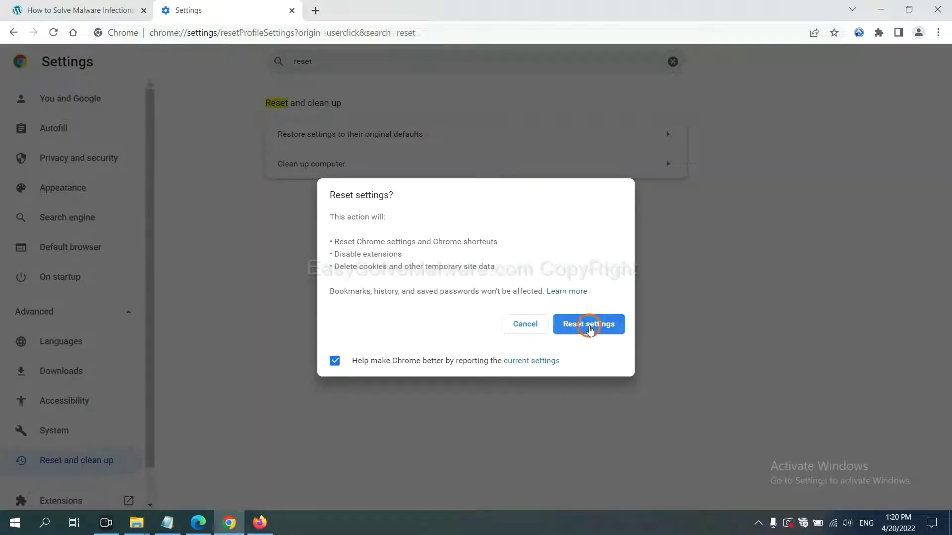
Run and confirm Refresh Firefox from Help > More troubleshooting information
left_click(264, 522)
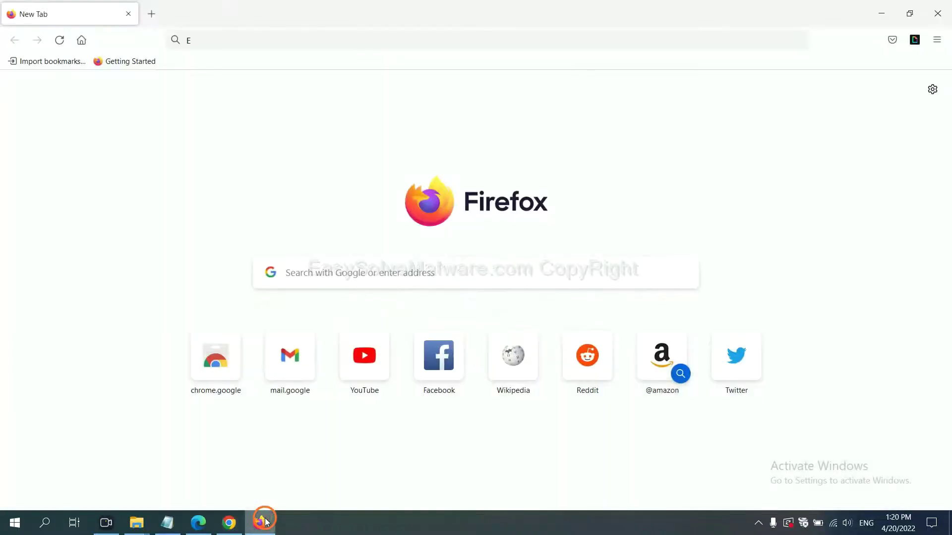
left_click(935, 42)
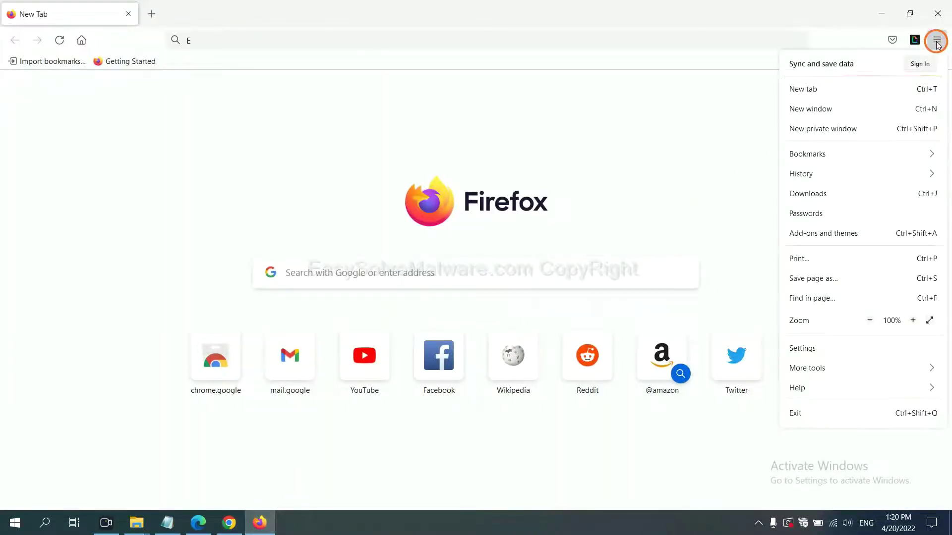
left_click(819, 388)
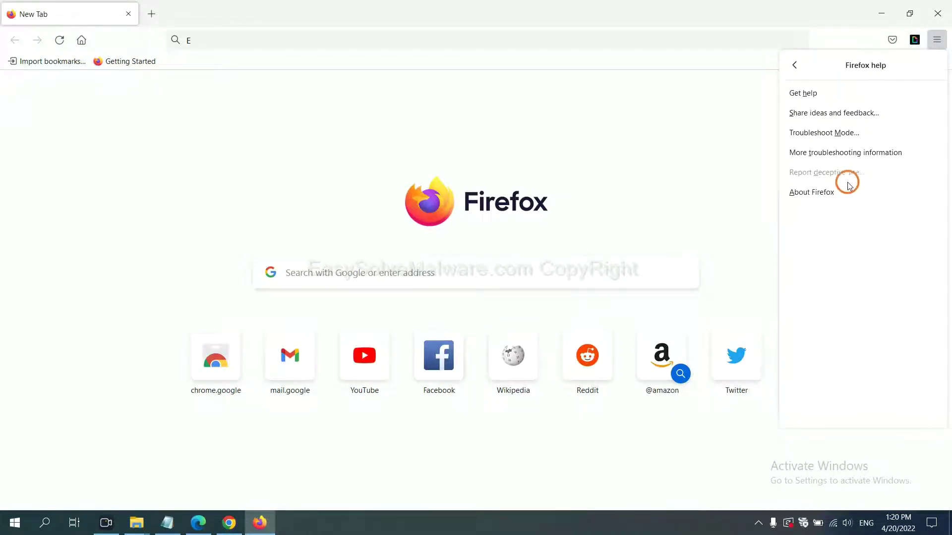
left_click(837, 155)
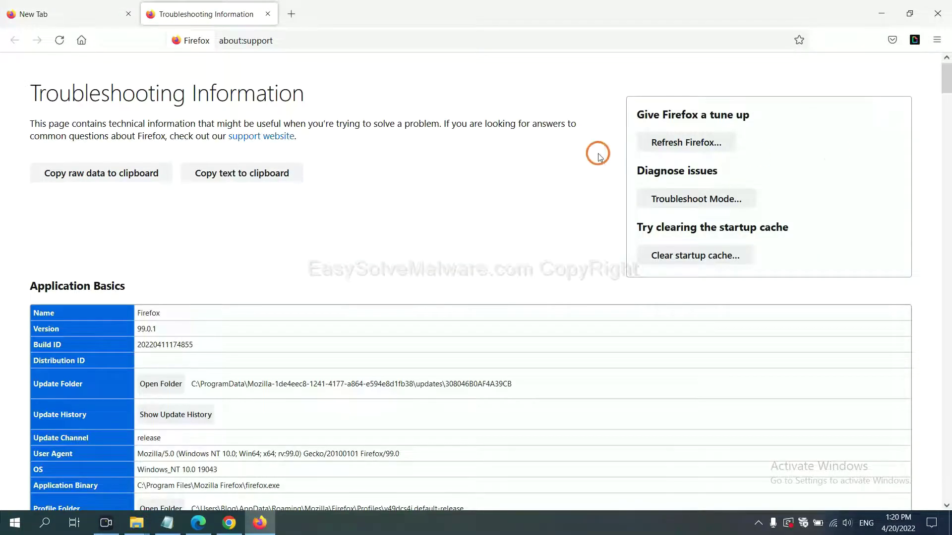
left_click(669, 144)
left_click(514, 145)
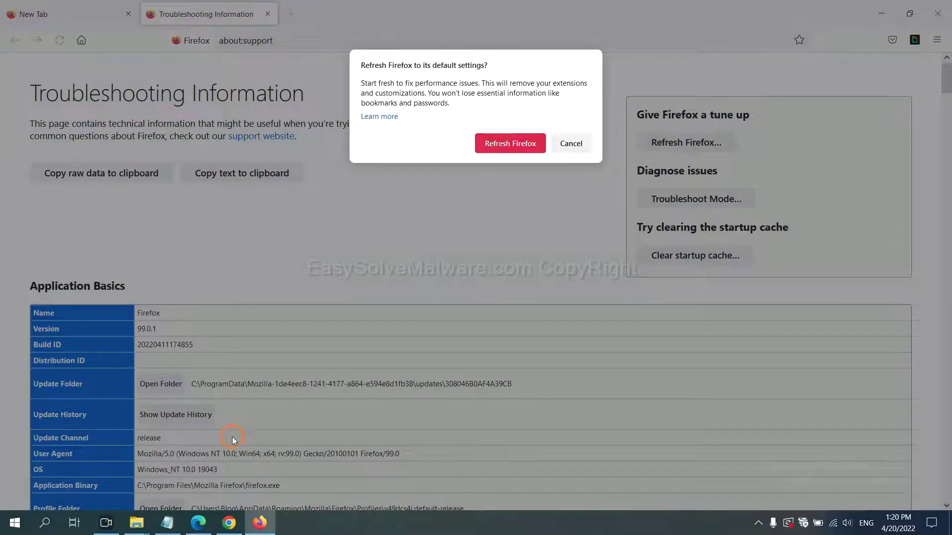
left_click(198, 524)
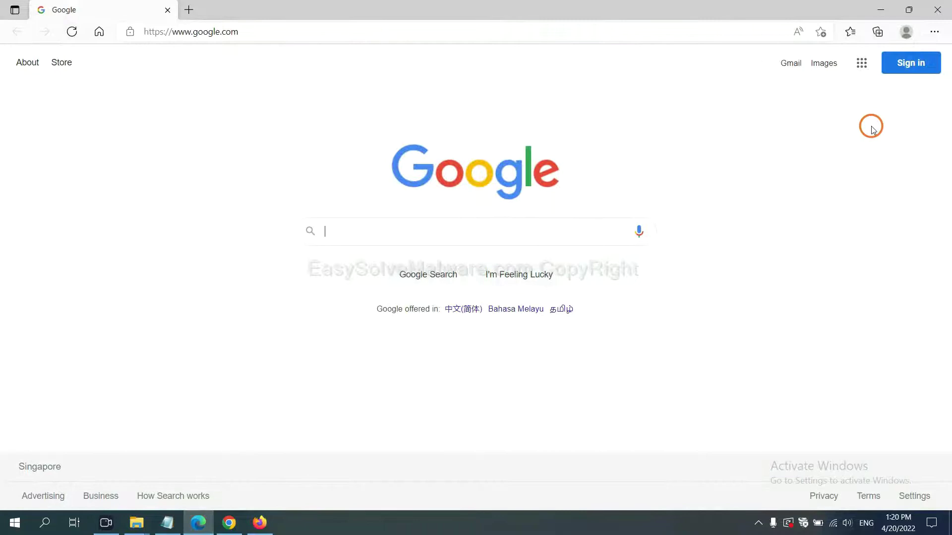
Choose 'Restore settings to their default values' in Edge Settings to bring up the Reset prompt
left_click(934, 33)
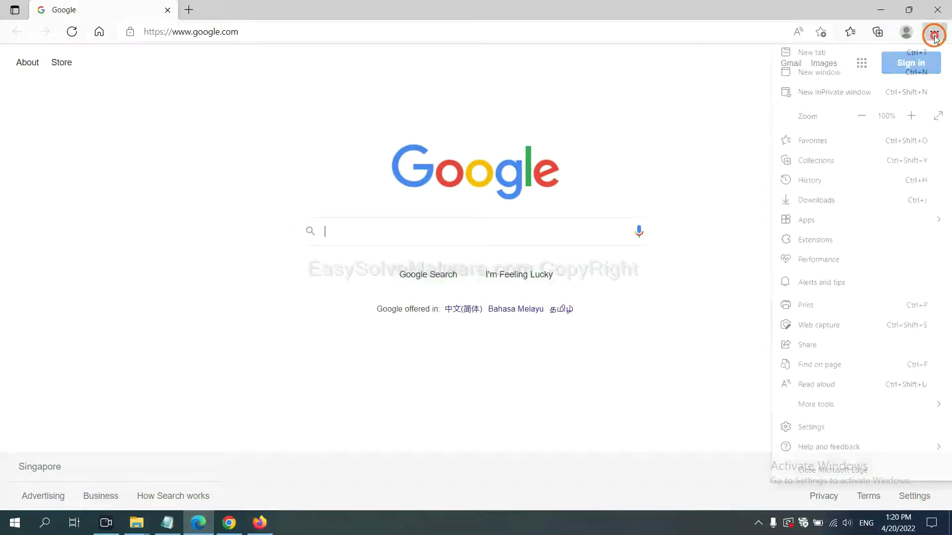
left_click(820, 427)
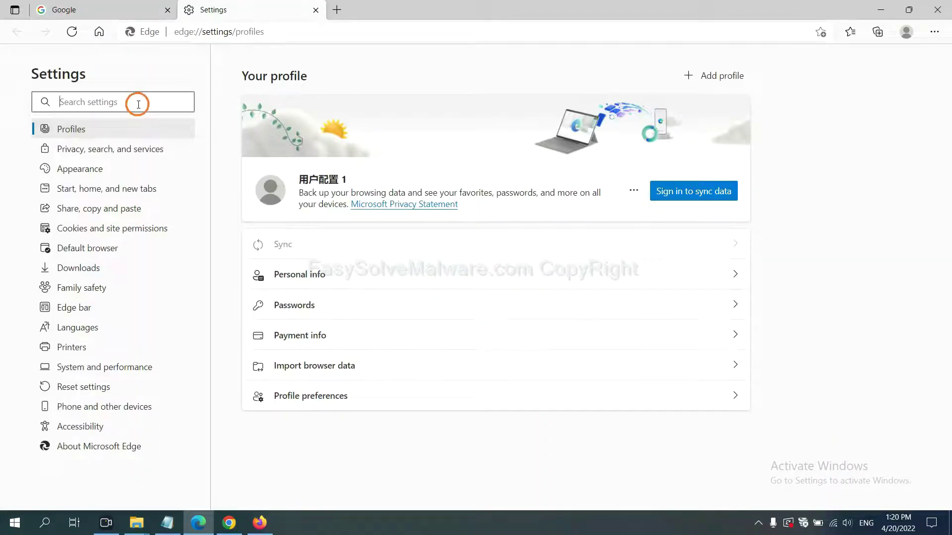
type("re")
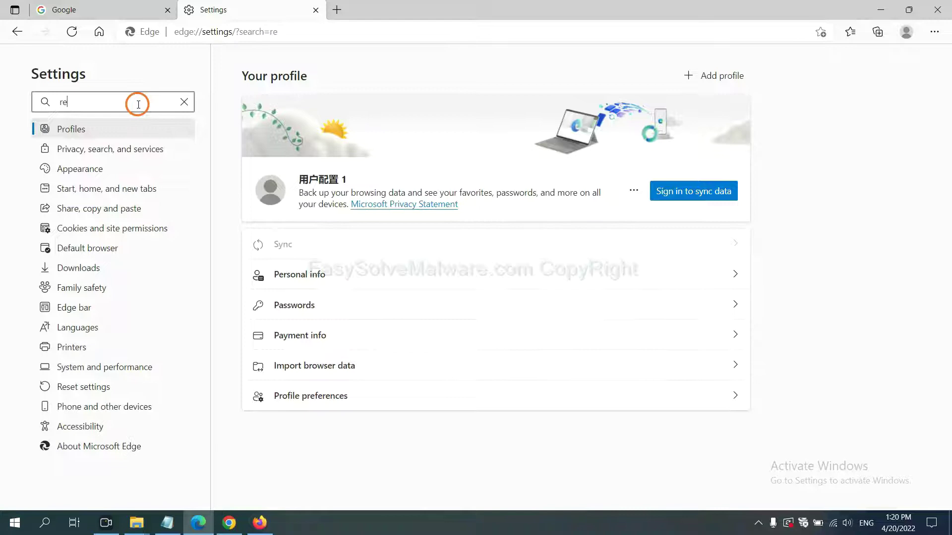
type("set")
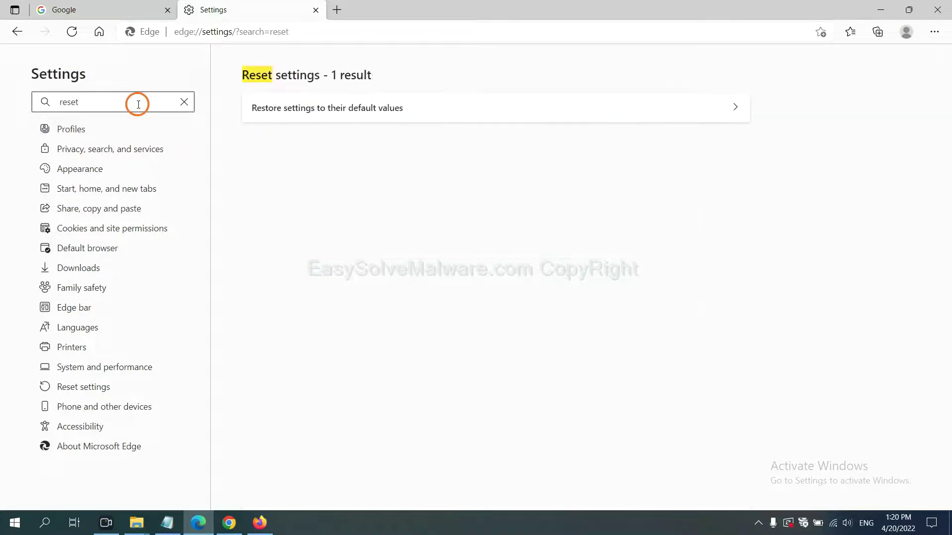
left_click(334, 107)
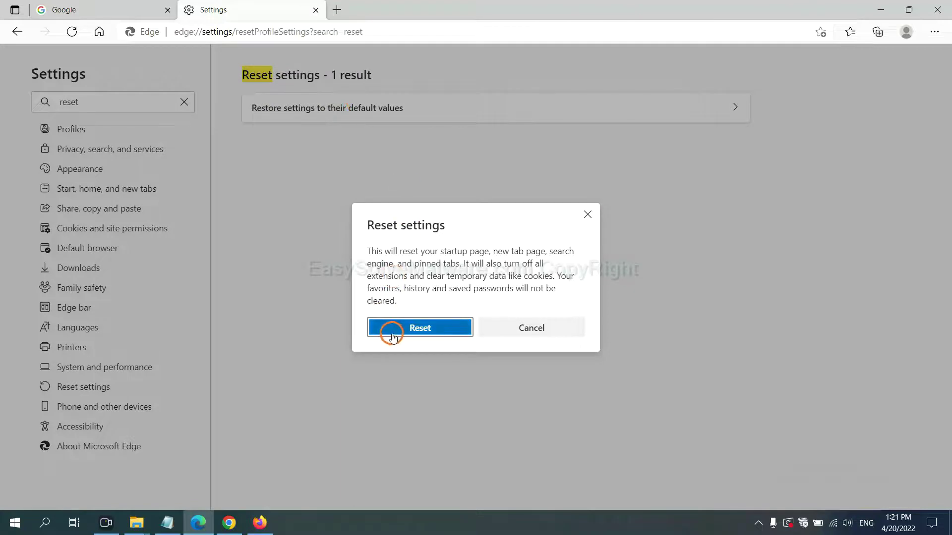